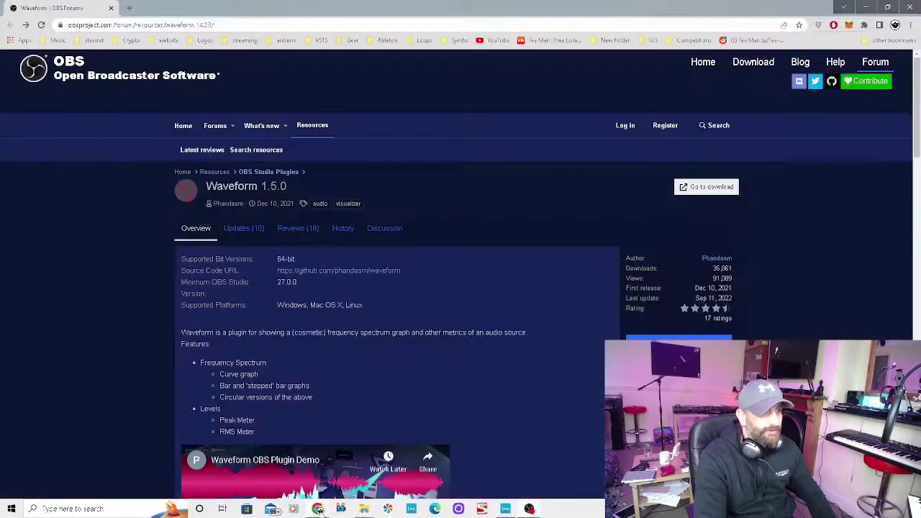
scroll(488, 307, "down", 2)
scroll(488, 323, "up", 2)
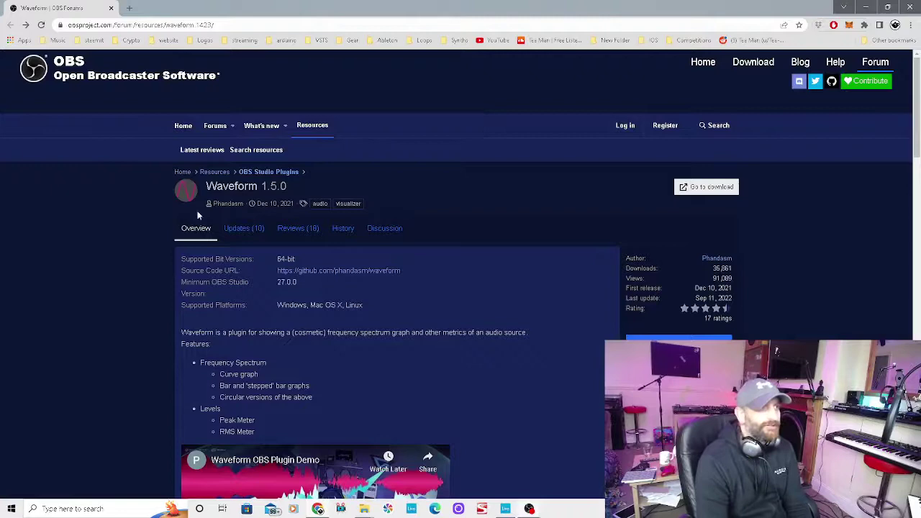
scroll(432, 277, "down", 3)
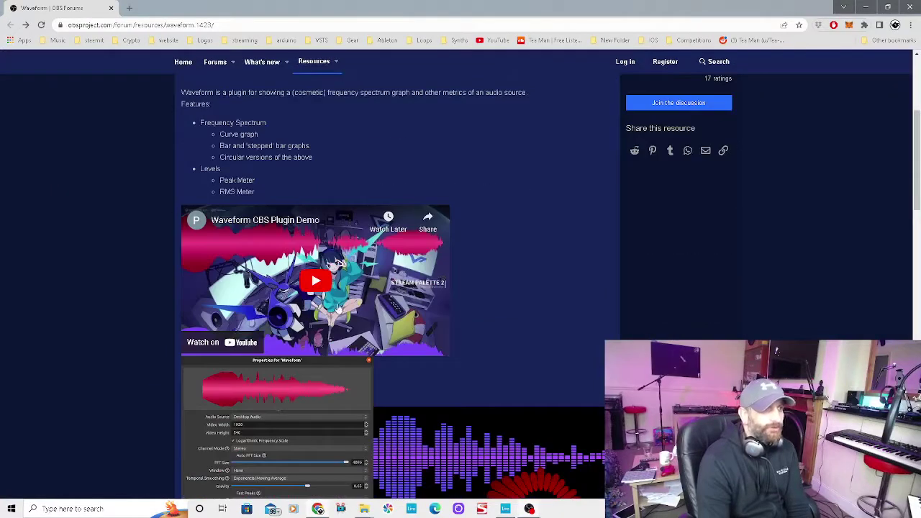
scroll(337, 308, "down", 1)
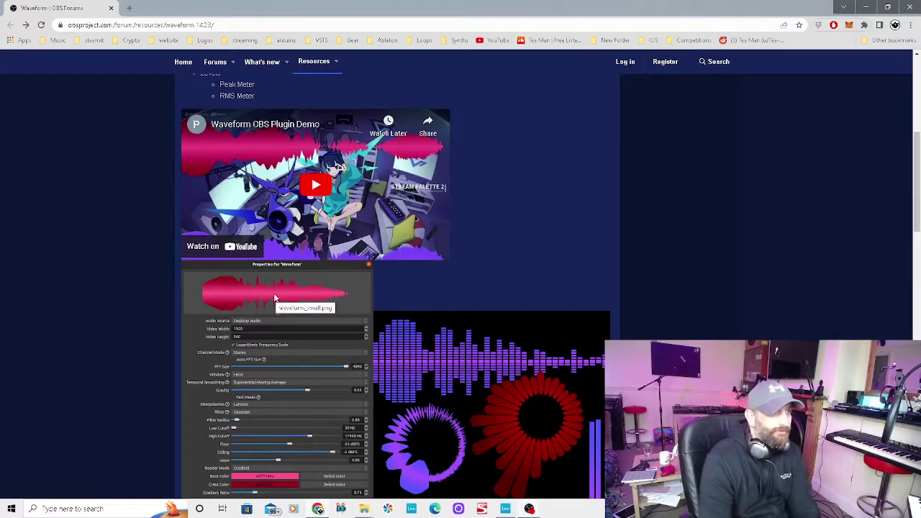
scroll(437, 373, "down", 1)
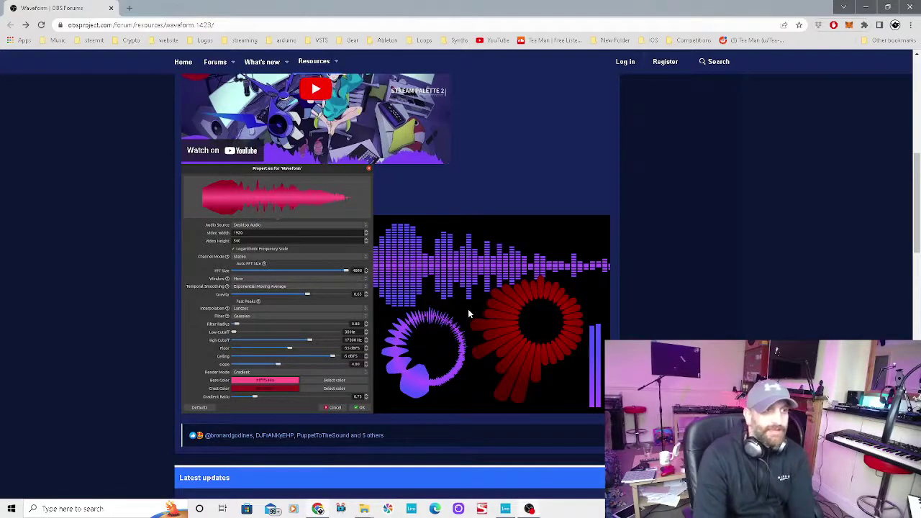
scroll(491, 350, "down", 1)
scroll(443, 325, "down", 3)
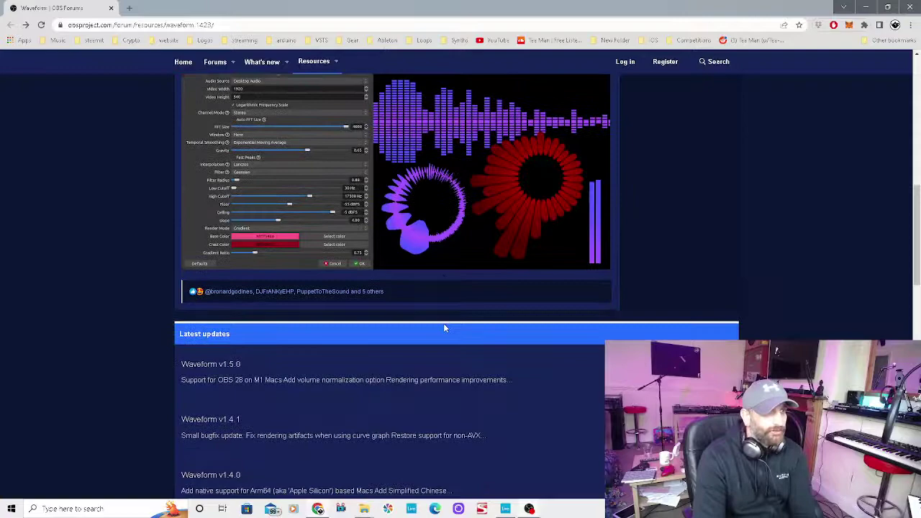
scroll(451, 360, "up", 4)
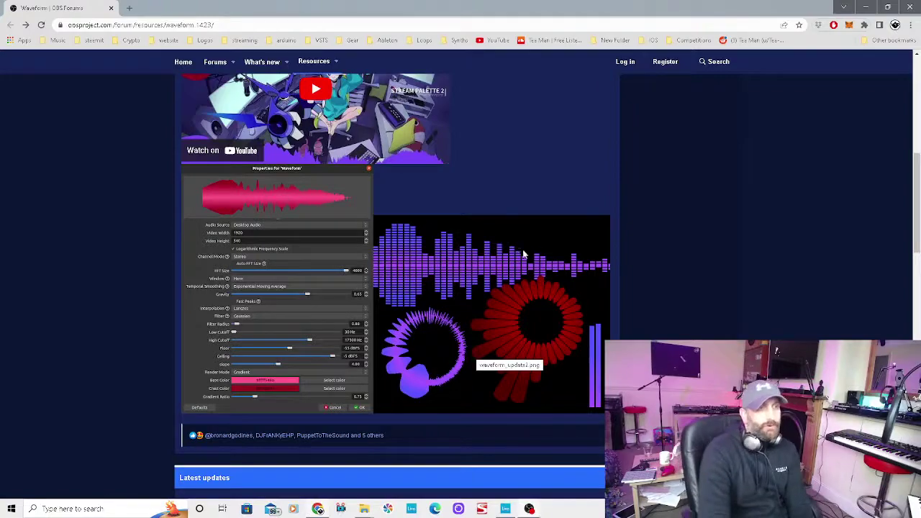
scroll(503, 298, "down", 2)
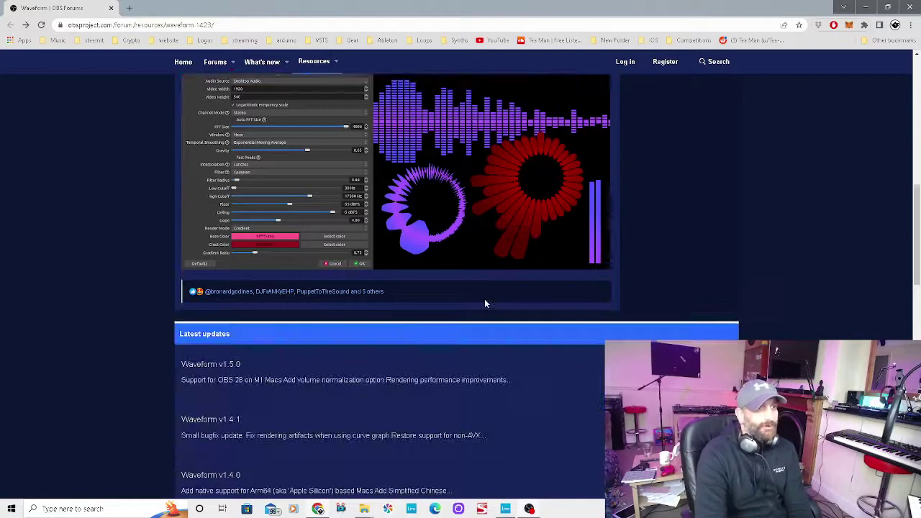
scroll(490, 299, "up", 5)
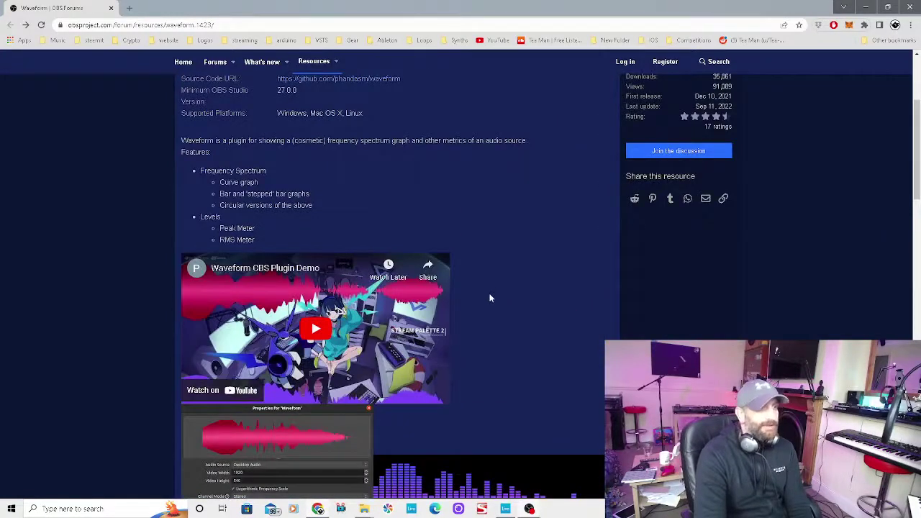
scroll(491, 299, "down", 1)
scroll(475, 303, "down", 3)
scroll(473, 305, "up", 3)
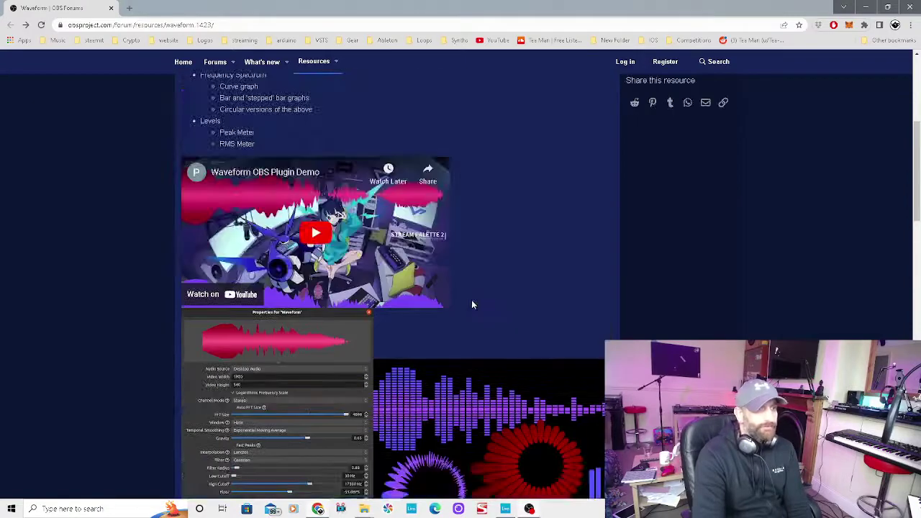
scroll(472, 305, "down", 1)
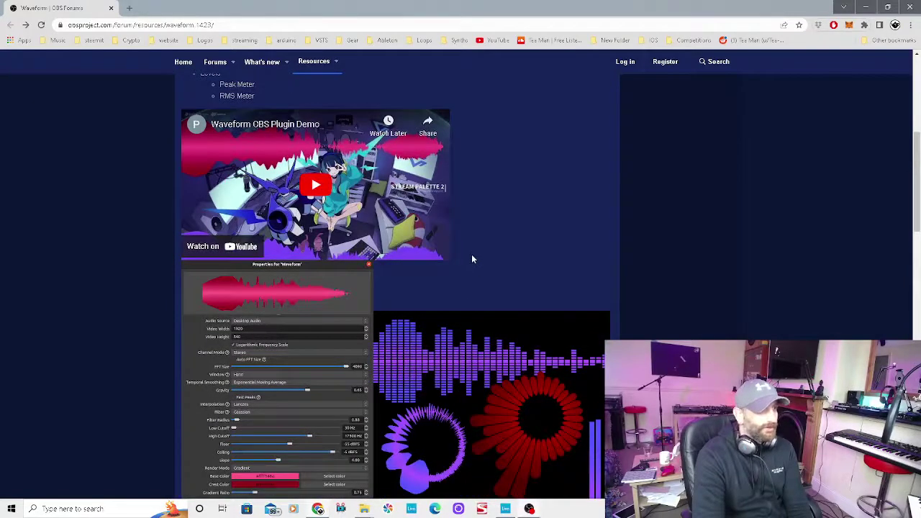
scroll(484, 246, "up", 5)
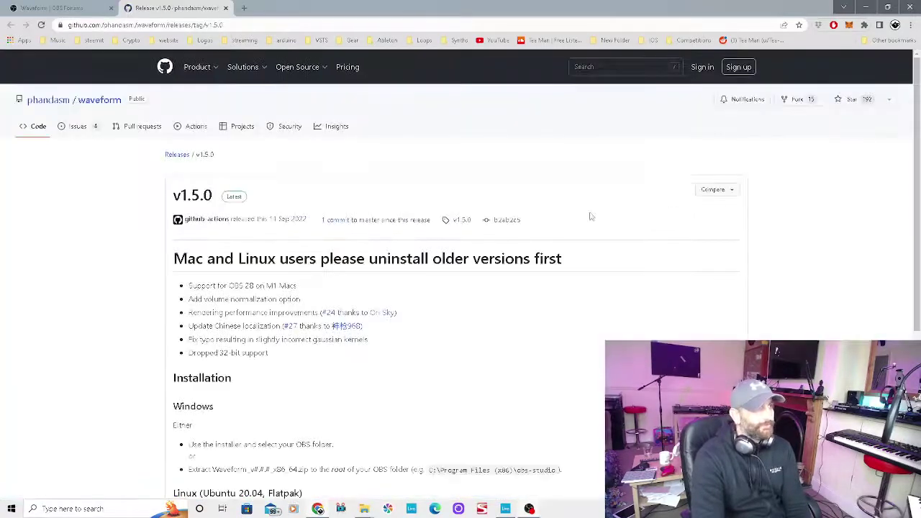
- Download Waveform_v1.5.0_setup.exe from the v1.5.0 release assets and show it in its folder
scroll(310, 277, "down", 4)
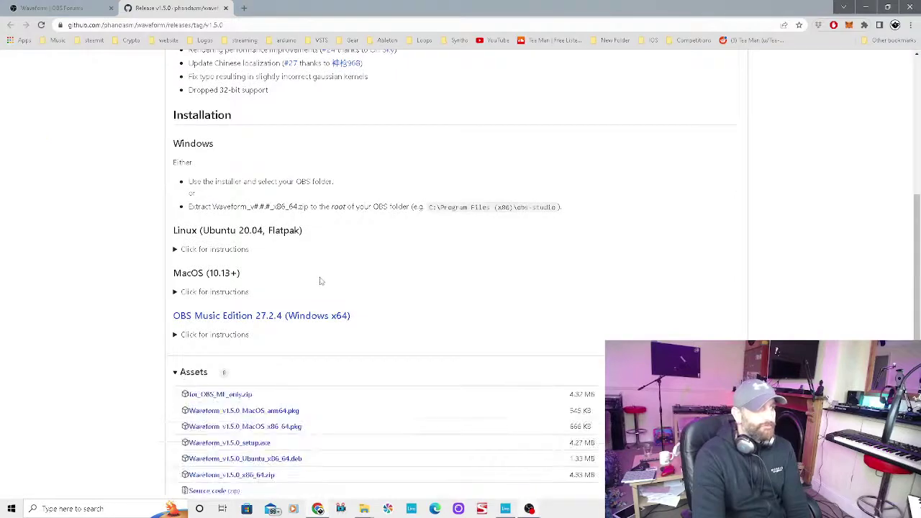
scroll(323, 279, "down", 2)
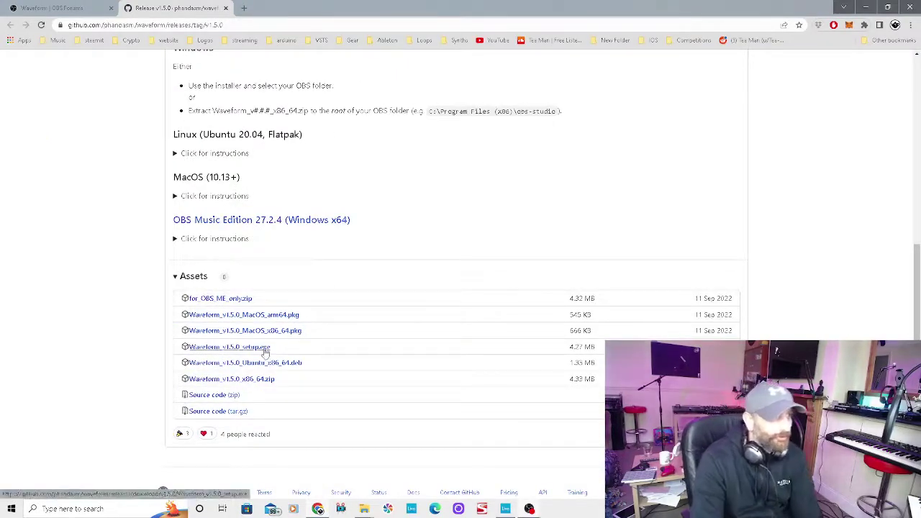
left_click(265, 347)
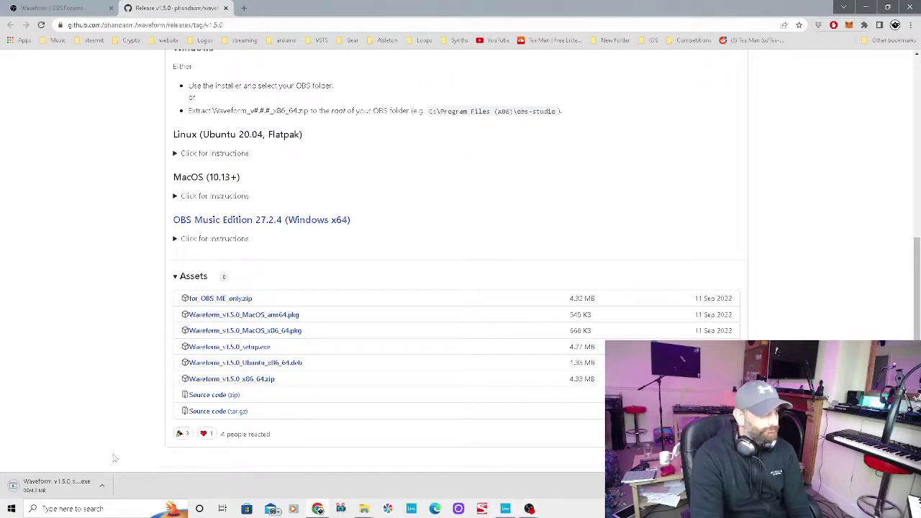
left_click(102, 486)
left_click(130, 466)
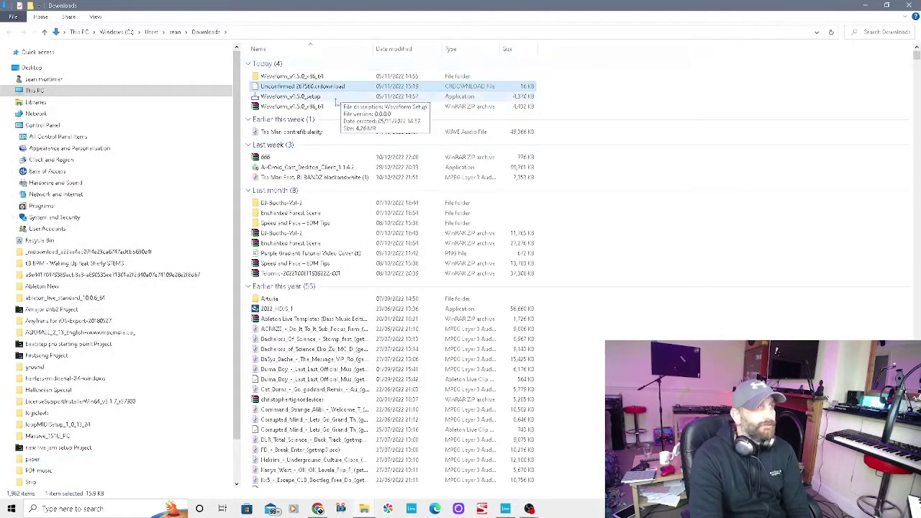
- Run Waveform_v1.5.0_setup.exe through to Install, then exit it when OBS Studio must be closed
double_click(320, 97)
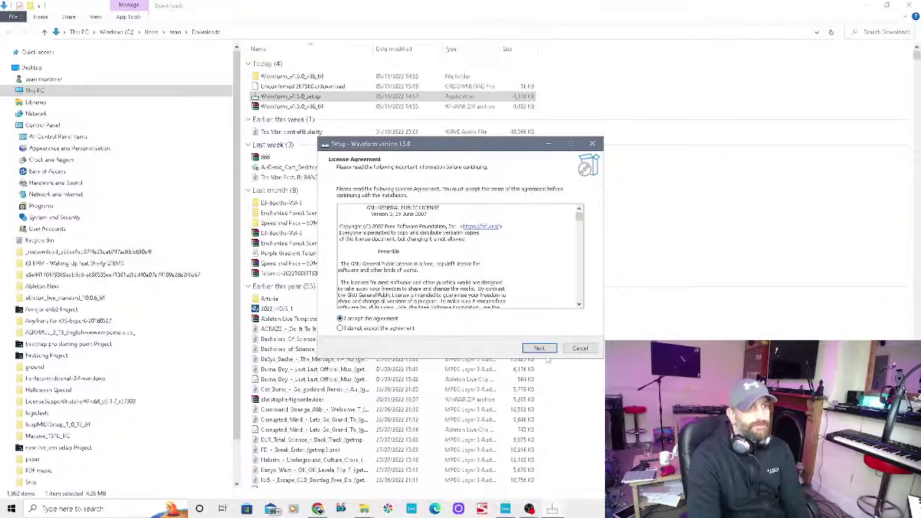
left_click(539, 349)
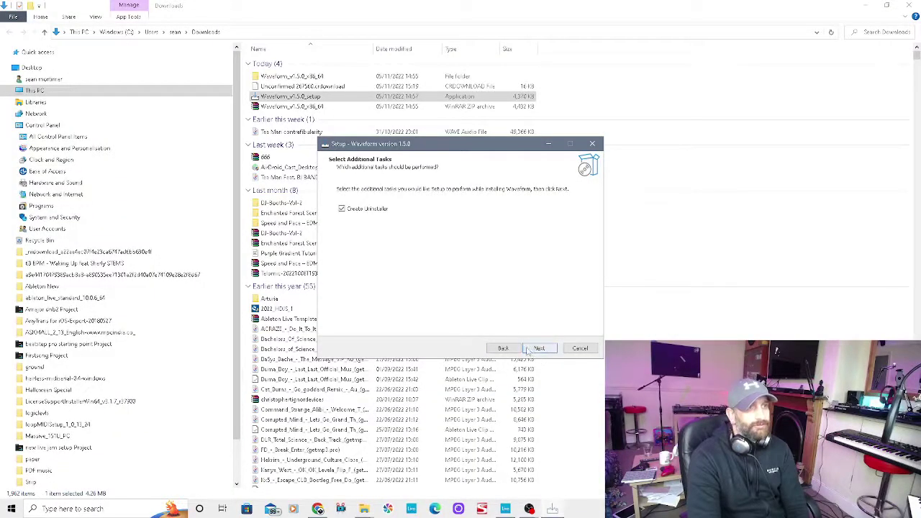
left_click(531, 350)
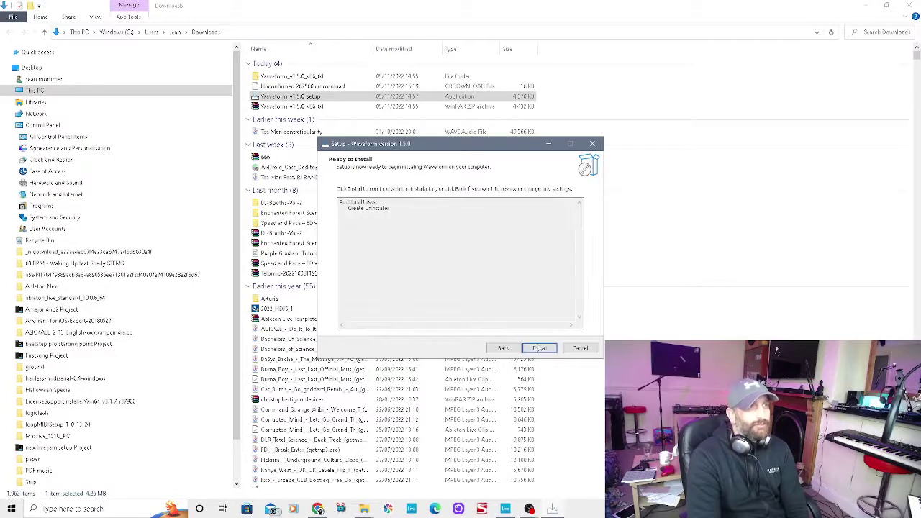
left_click(545, 350)
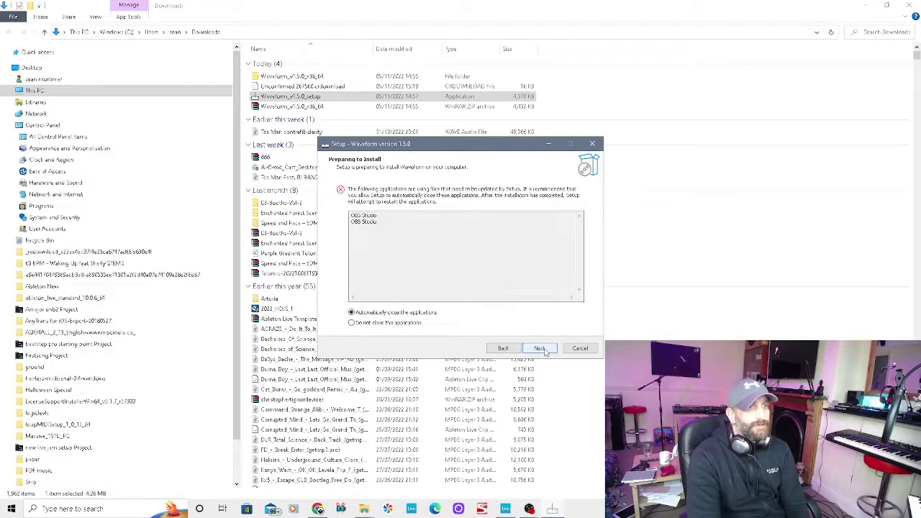
left_click(593, 146)
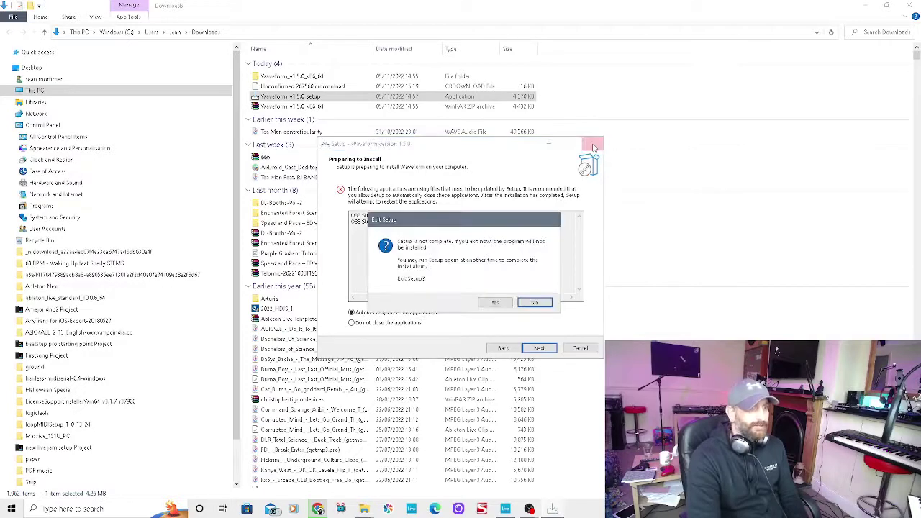
left_click(495, 304)
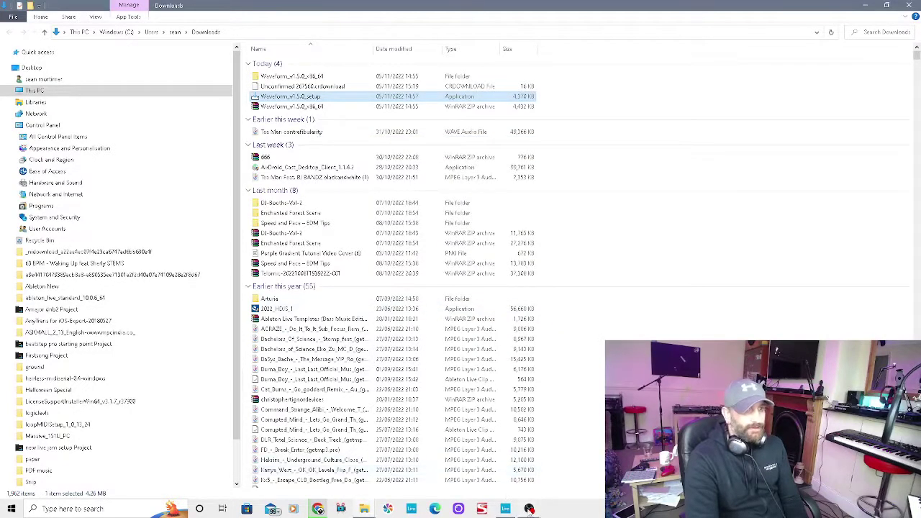
- Return to OBS Studio and add a new Waveform Visualizer 2 source to the scene
left_click(529, 510)
left_click(565, 482)
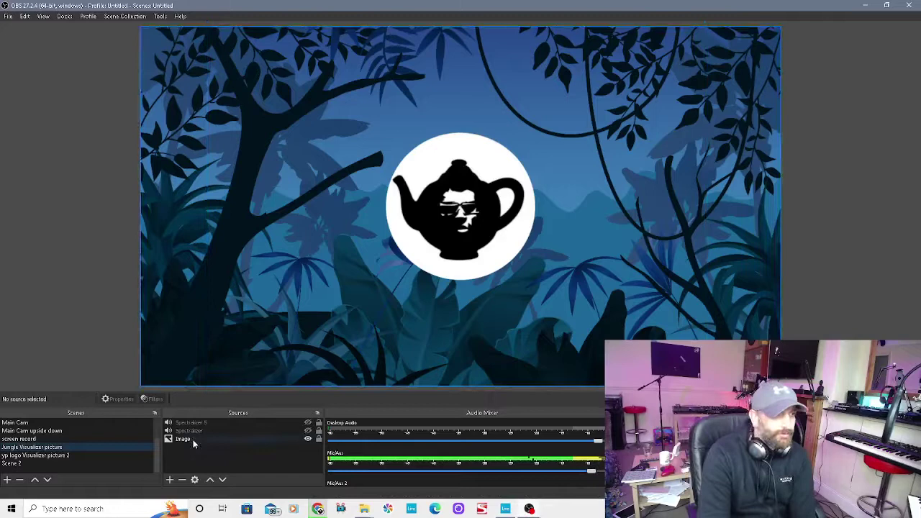
left_click(171, 481)
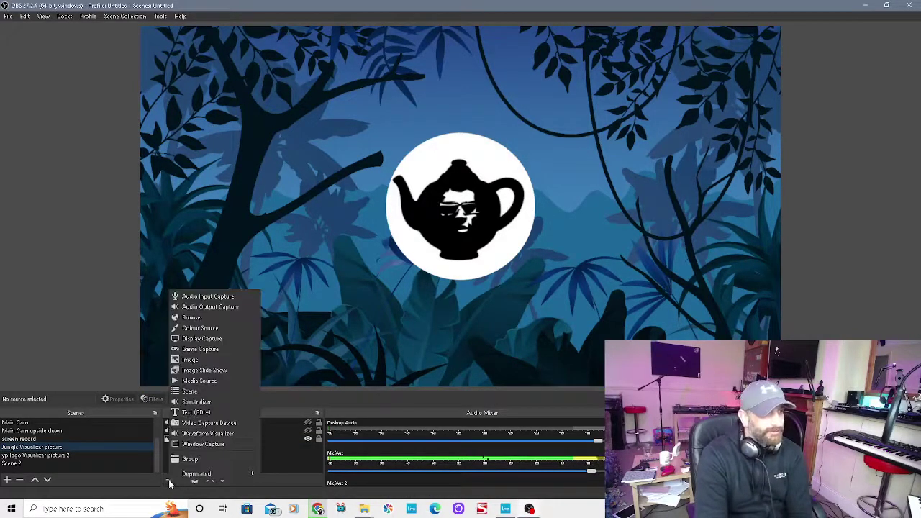
left_click(208, 437)
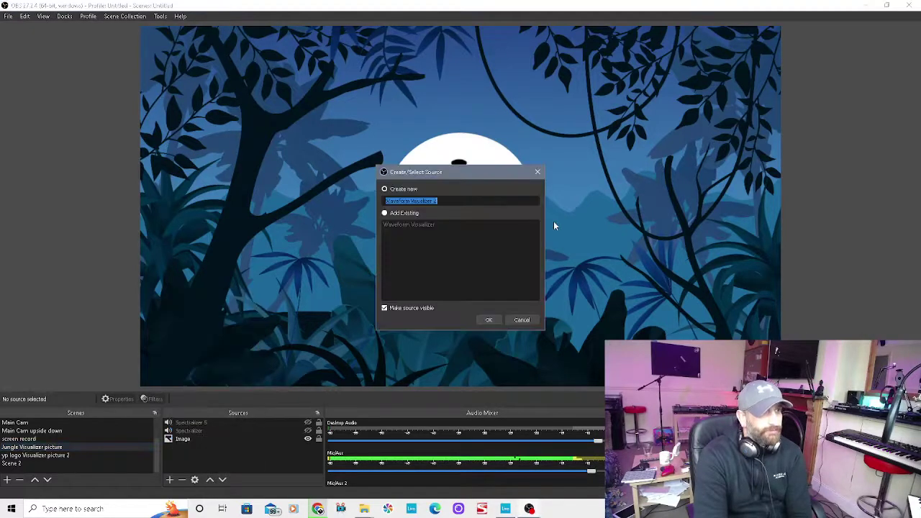
left_click(488, 321)
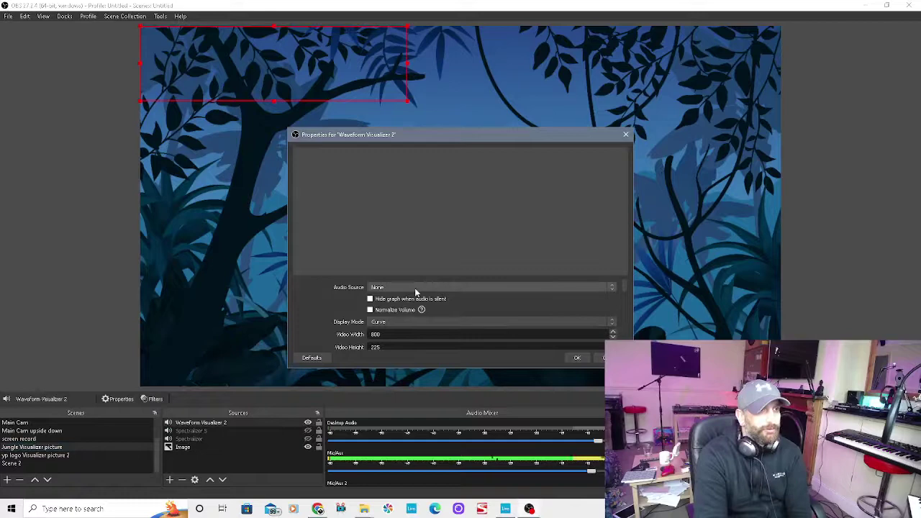
- Set the visualizer's Audio Source to Mic/Aux and confirm the properties
left_click(535, 287)
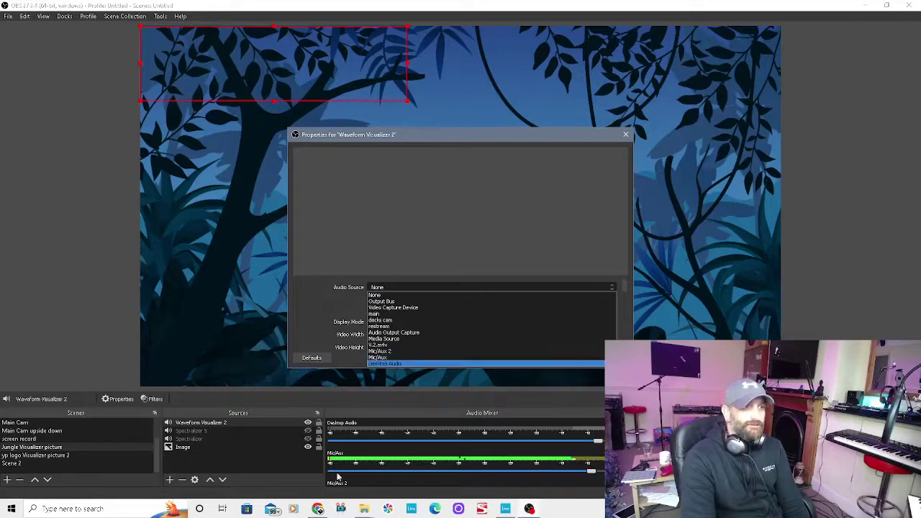
left_click(381, 357)
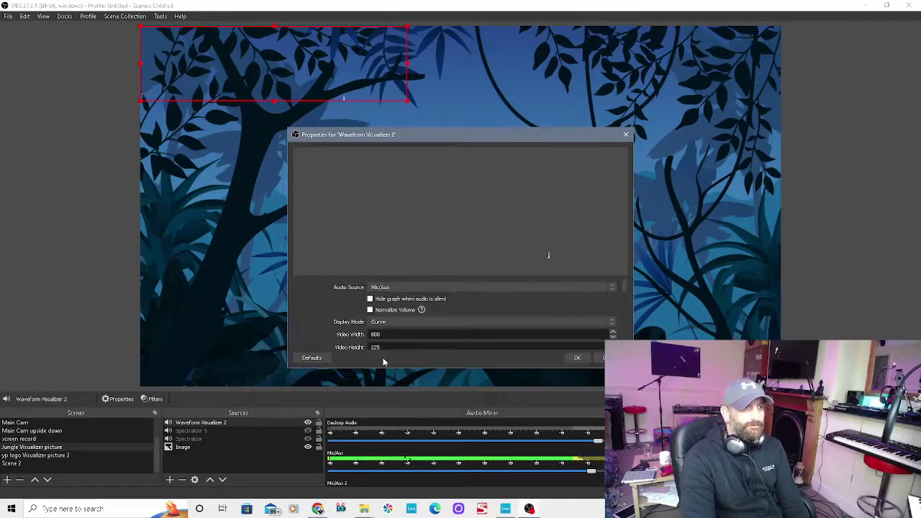
left_click(574, 358)
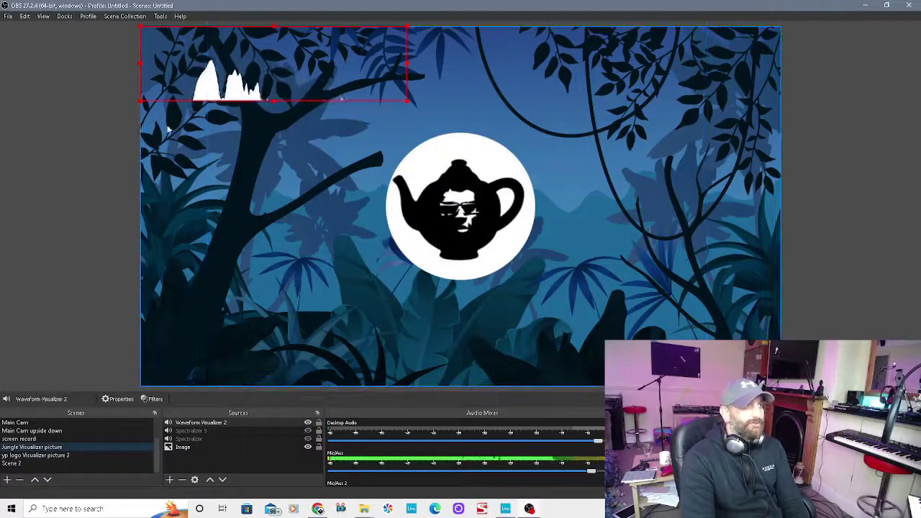
- Move the waveform to the scene's bottom-left and stretch it to the right edge
left_click_drag(169, 100, 171, 388)
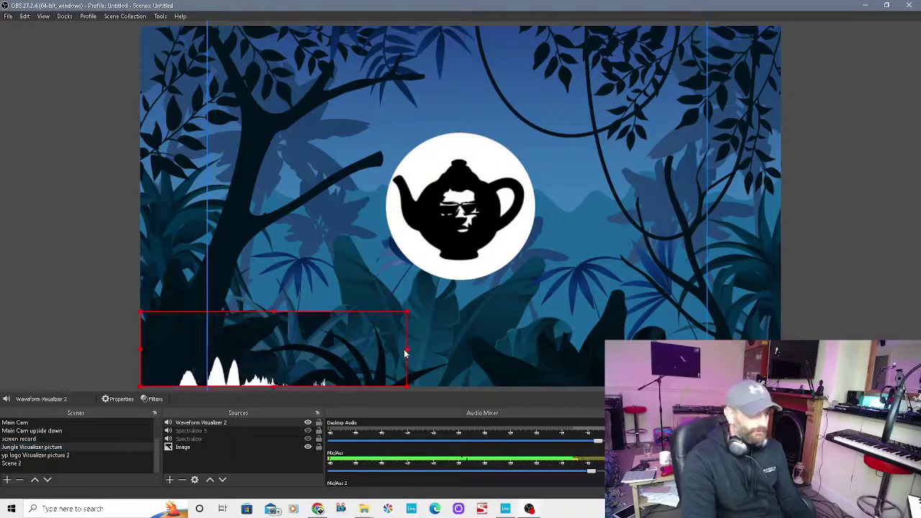
left_click_drag(407, 350, 761, 349)
left_click_drag(761, 313, 781, 314)
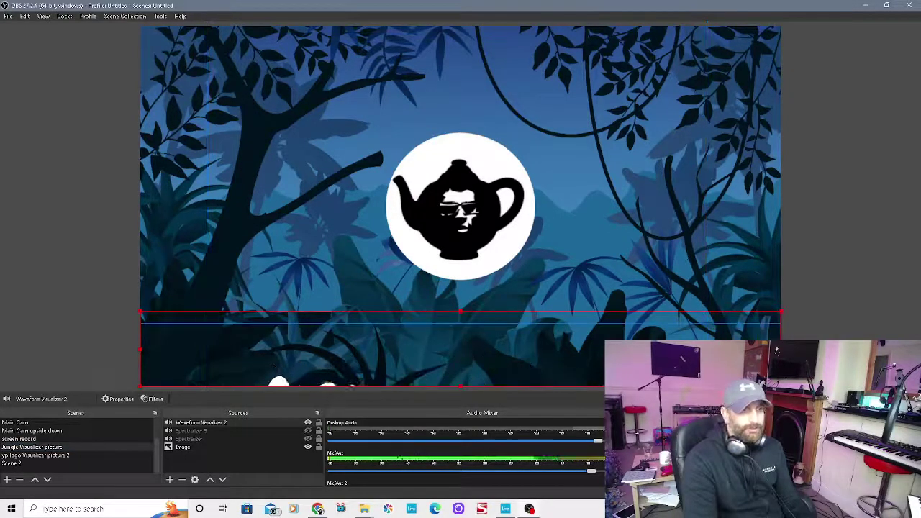
- Open the Waveform Visualizer 2 properties and switch Display Mode from curve to Bars
double_click(230, 423)
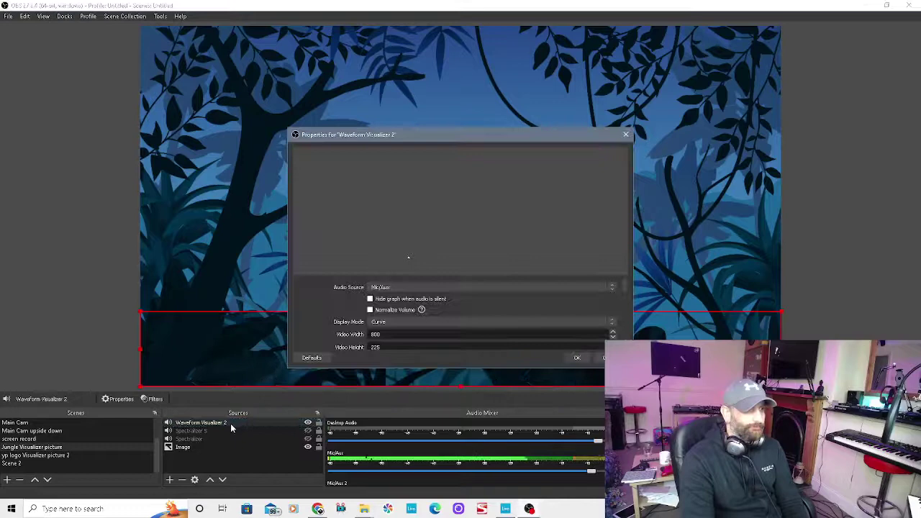
left_click(397, 323)
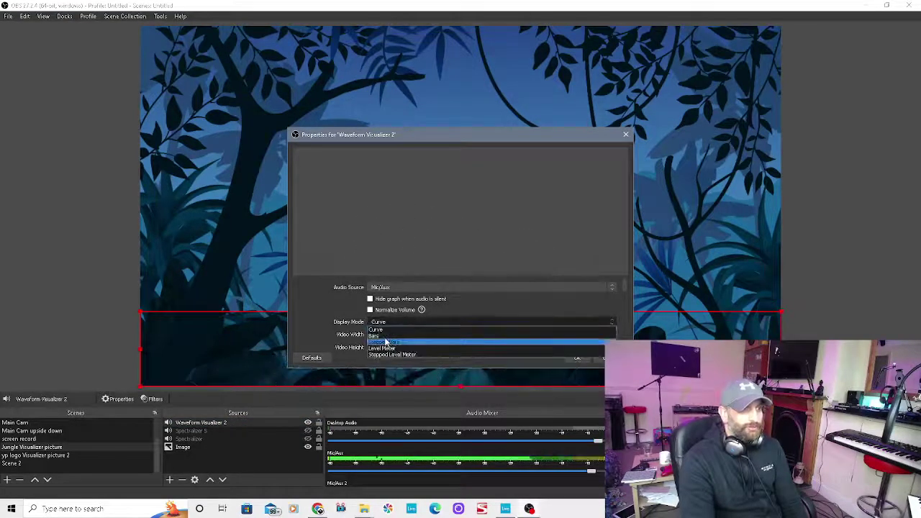
left_click(387, 334)
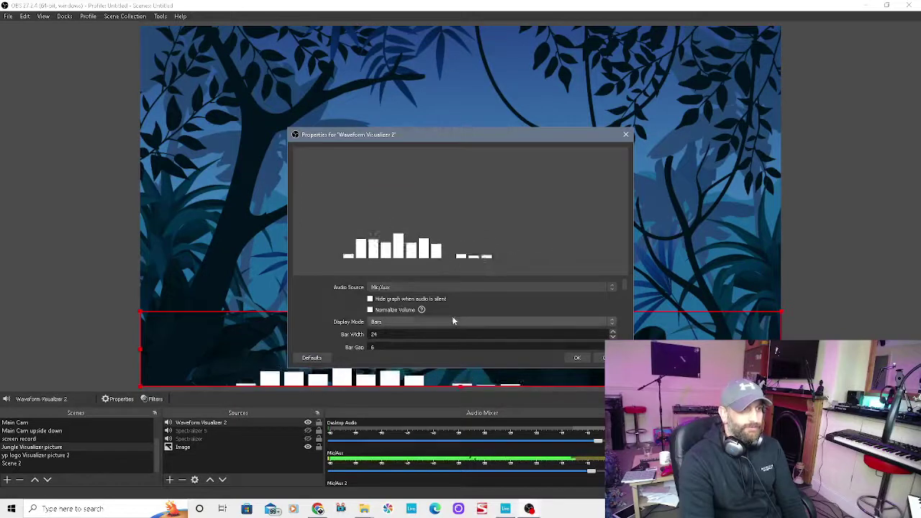
scroll(452, 320, "down", 1)
scroll(475, 329, "down", 2)
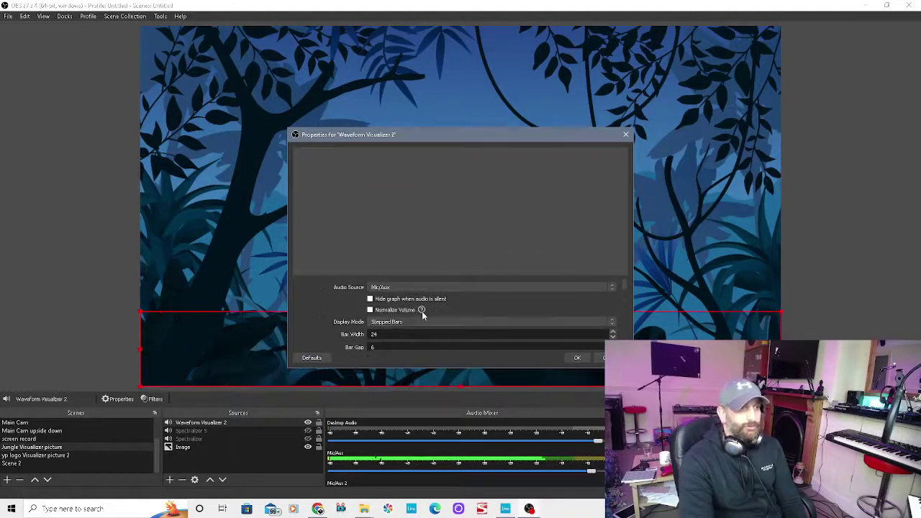
scroll(422, 324, "up", 2)
- Try the Level Meter and Stepped Level Meter display modes, then return to Bars
left_click(420, 322)
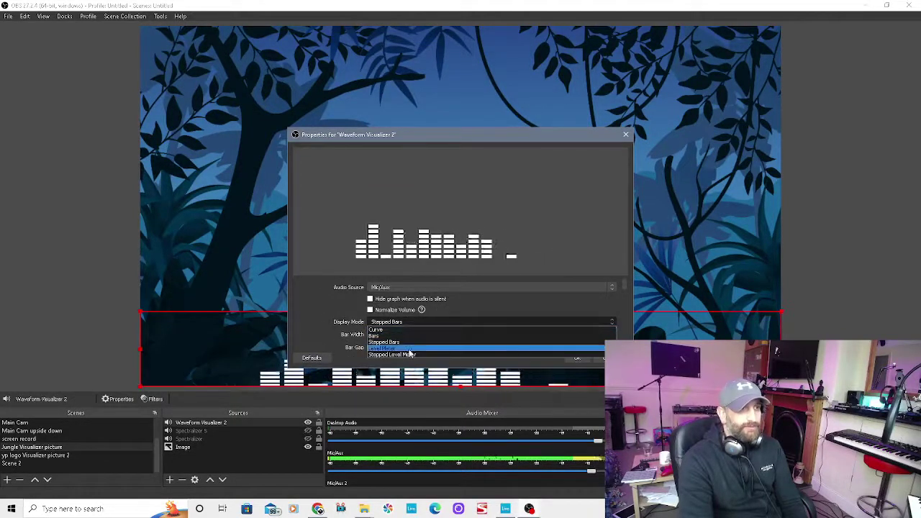
left_click(411, 351)
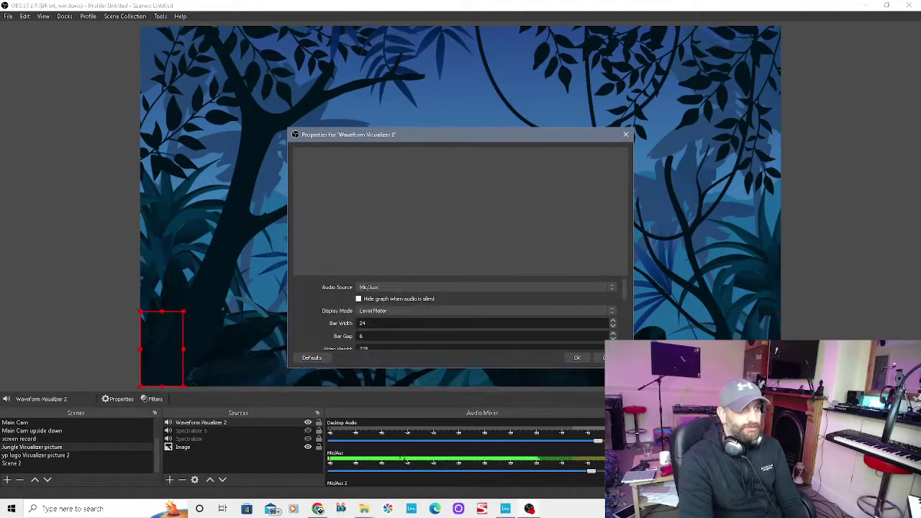
left_click(389, 314)
left_click(394, 342)
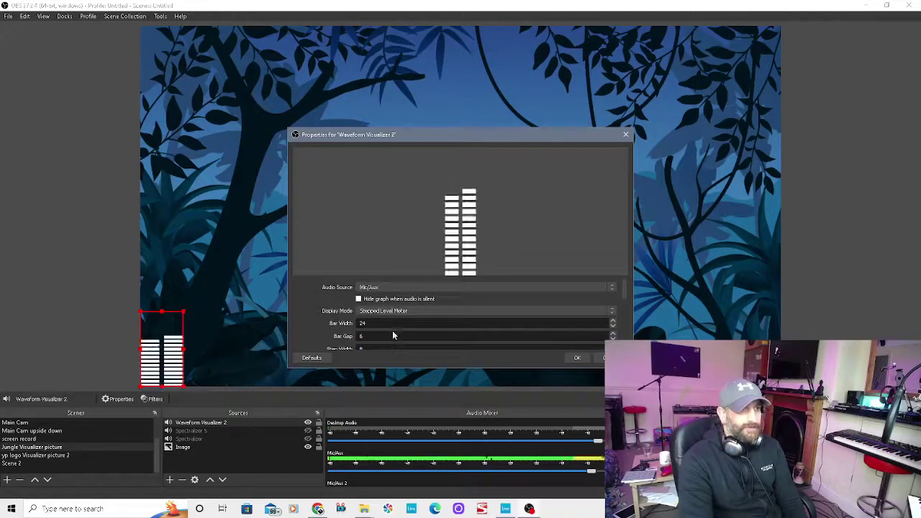
left_click(389, 311)
left_click(392, 323)
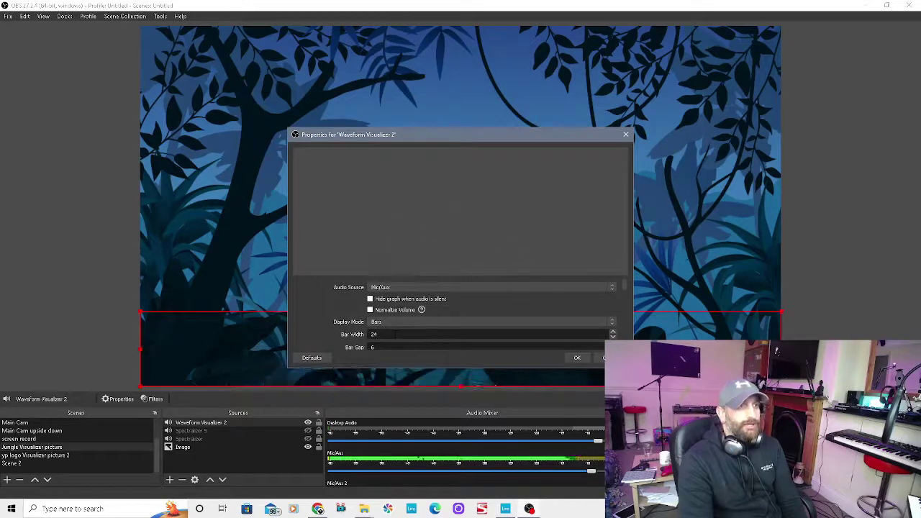
- Scroll through the visualizer properties to gravity 0.65, 30–17800 Hz cutoffs, solid render mode and base color
scroll(603, 347, "down", 2)
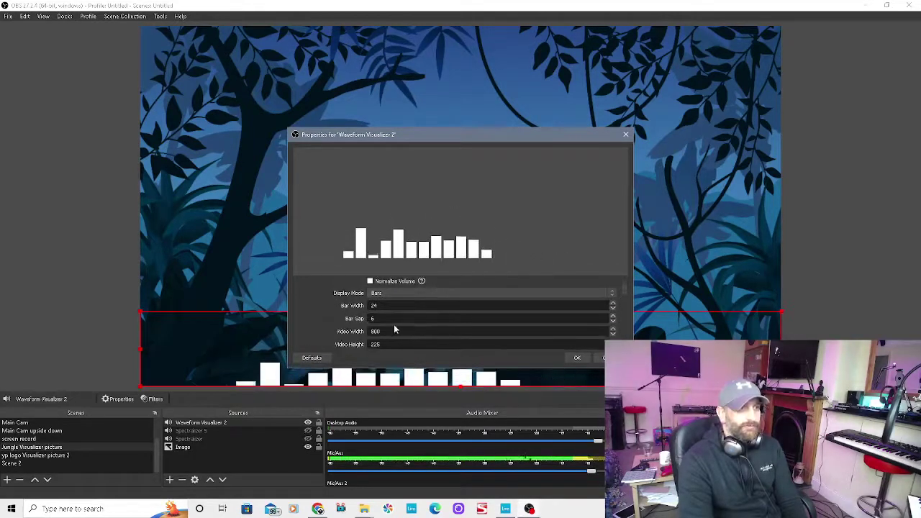
scroll(395, 328, "down", 2)
scroll(395, 328, "up", 3)
scroll(395, 323, "down", 1)
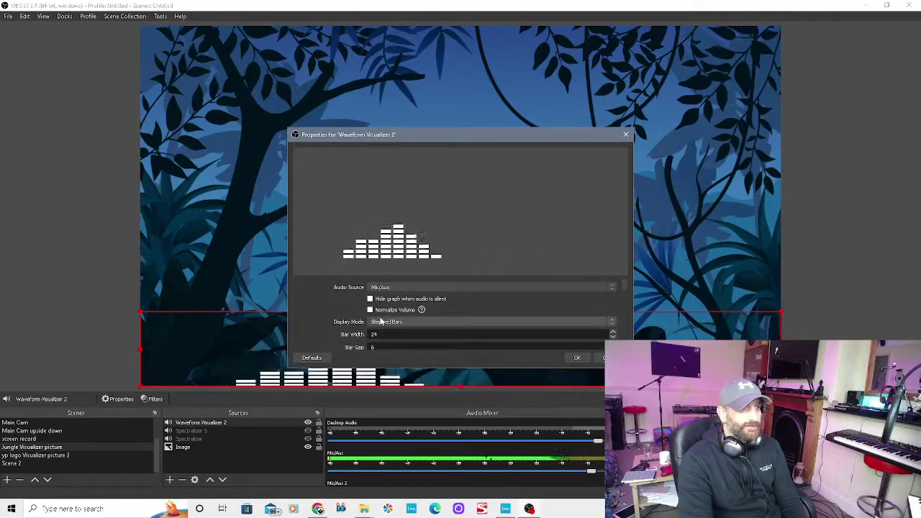
scroll(342, 336, "down", 1)
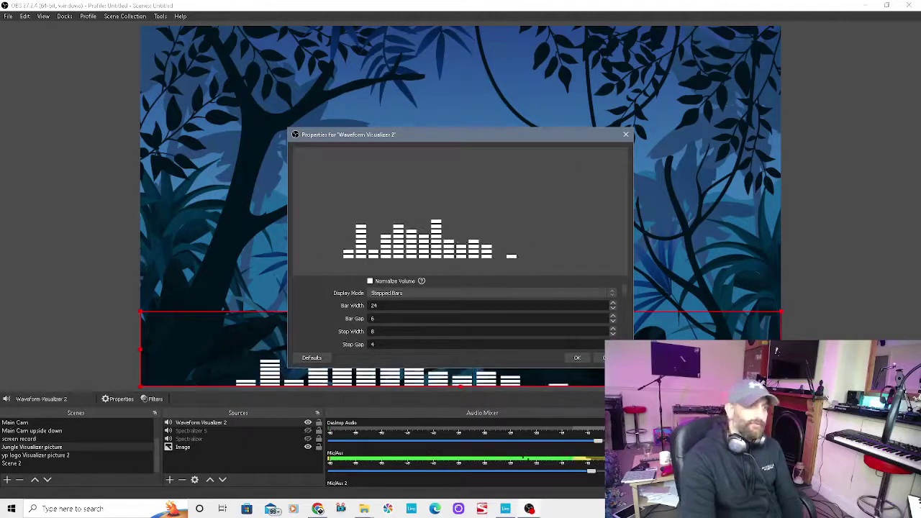
scroll(393, 323, "down", 1)
scroll(397, 322, "down", 1)
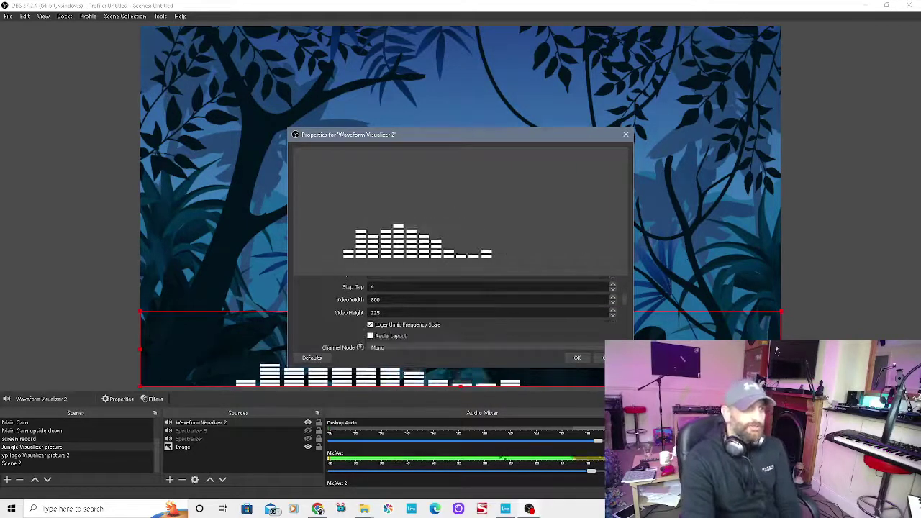
scroll(393, 302, "up", 2)
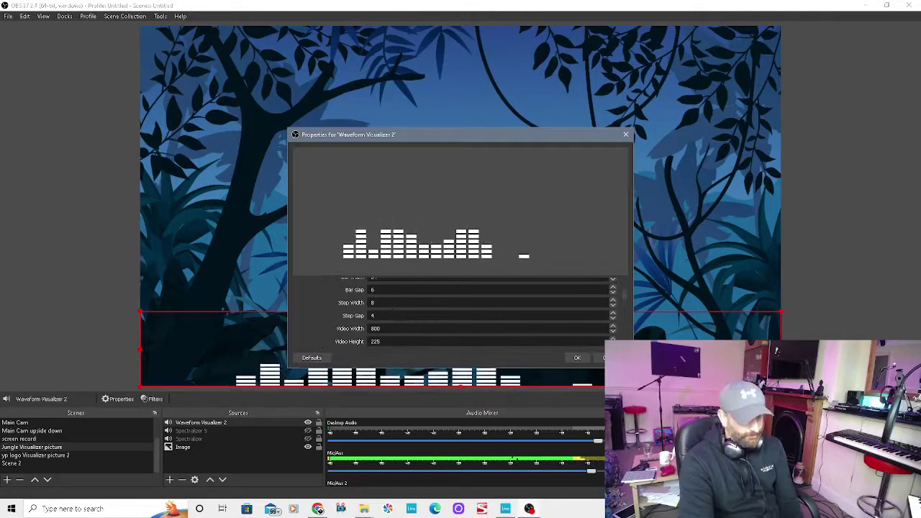
scroll(396, 314, "down", 2)
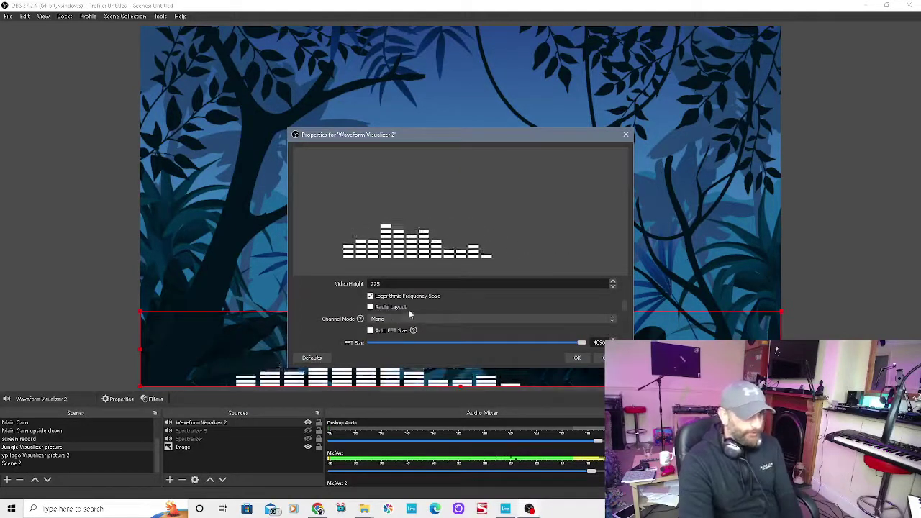
scroll(423, 313, "up", 1)
scroll(423, 313, "down", 4)
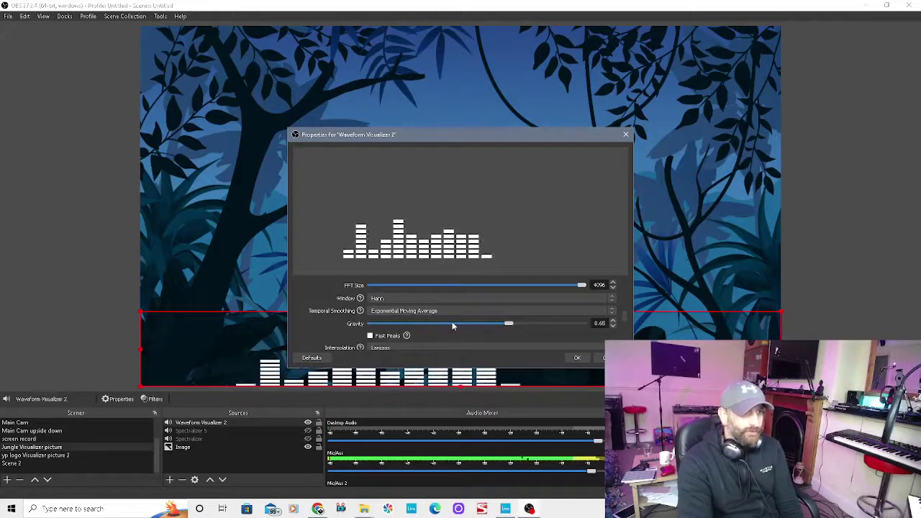
scroll(428, 327, "down", 1)
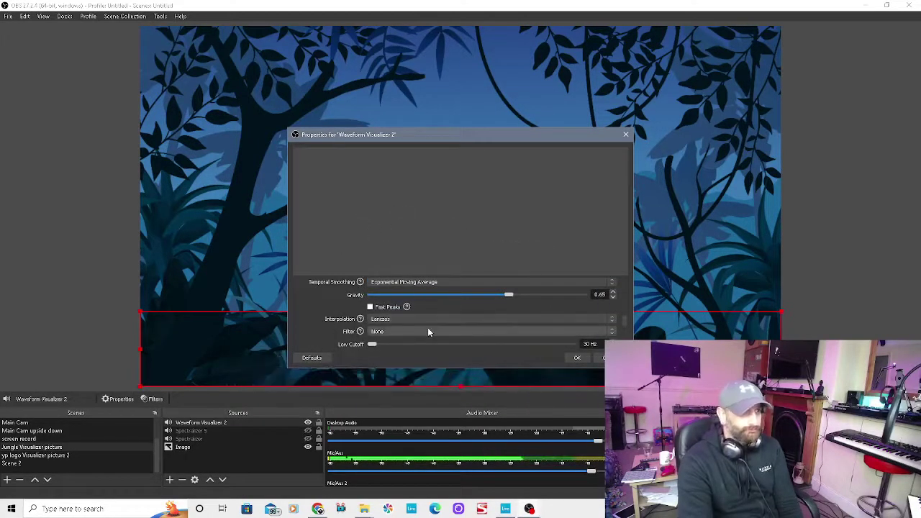
scroll(428, 328, "down", 2)
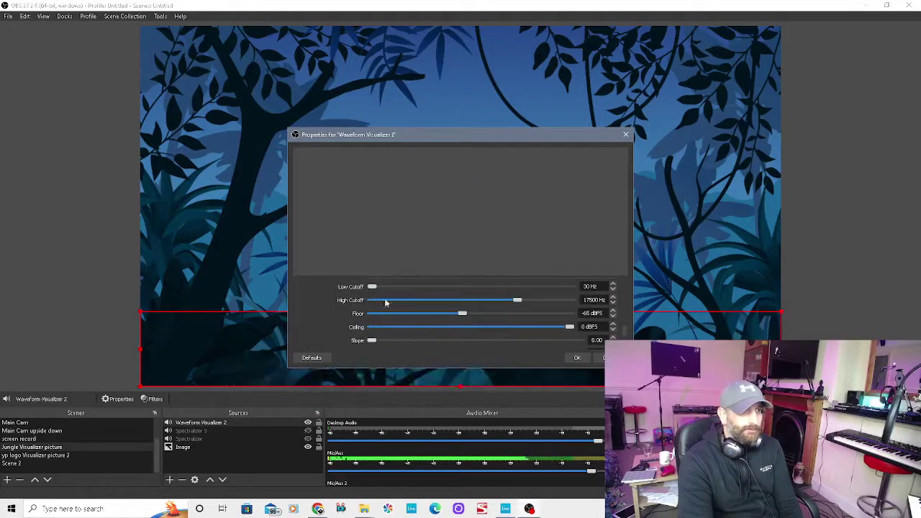
scroll(467, 331, "down", 1)
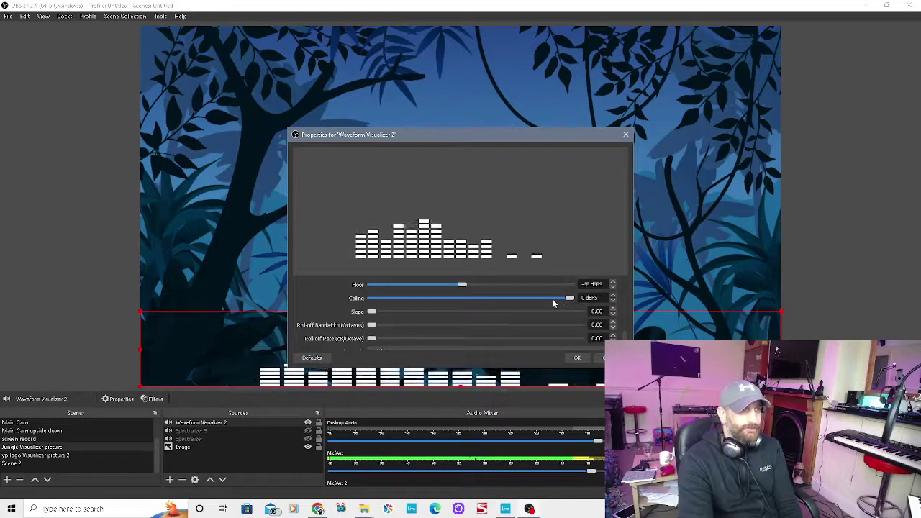
scroll(481, 322, "down", 1)
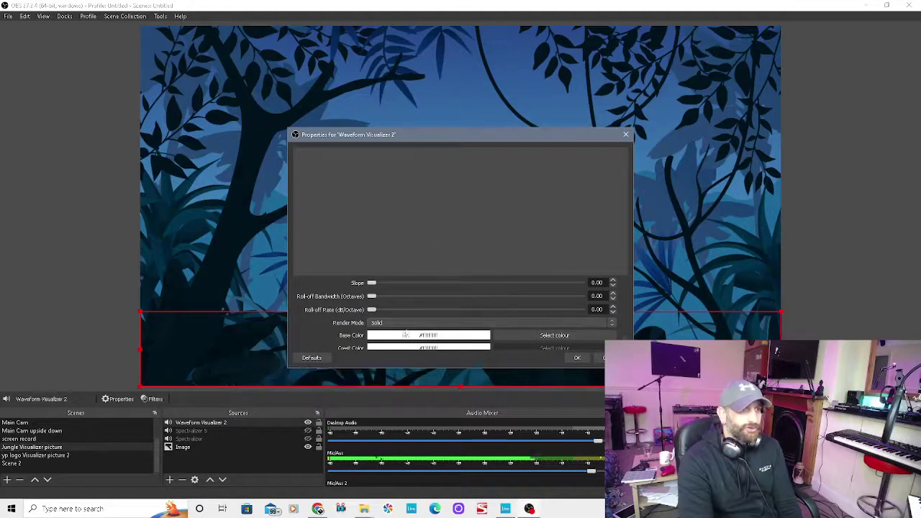
- Set the visualizer's Base Color to cyan #55FFFF and apply the properties
left_click(540, 336)
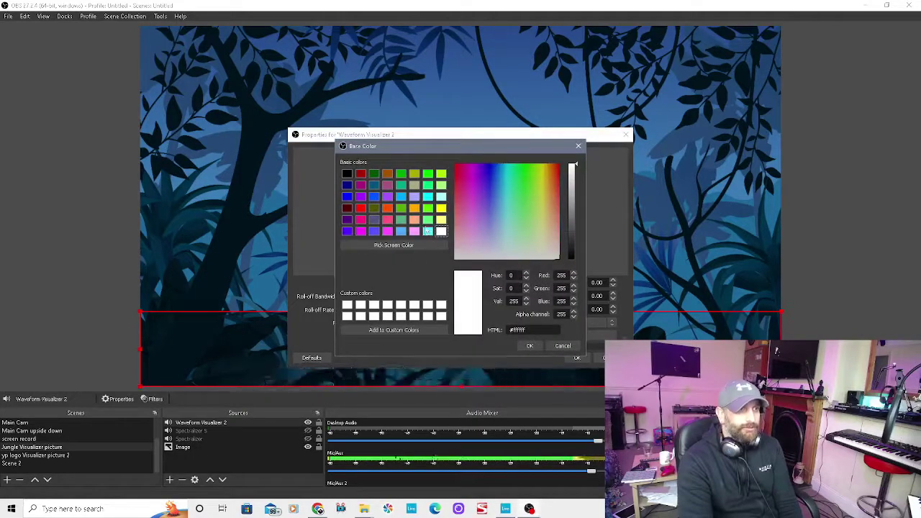
left_click(427, 231)
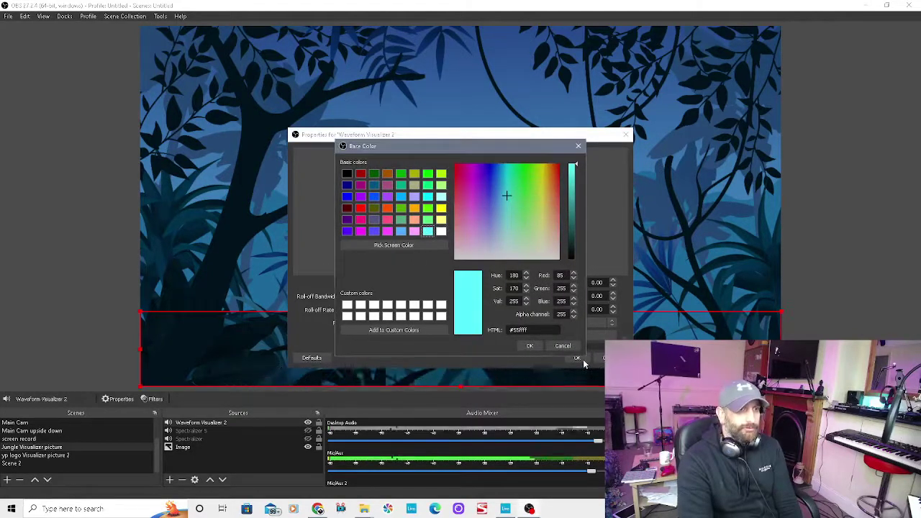
left_click(530, 346)
left_click(577, 358)
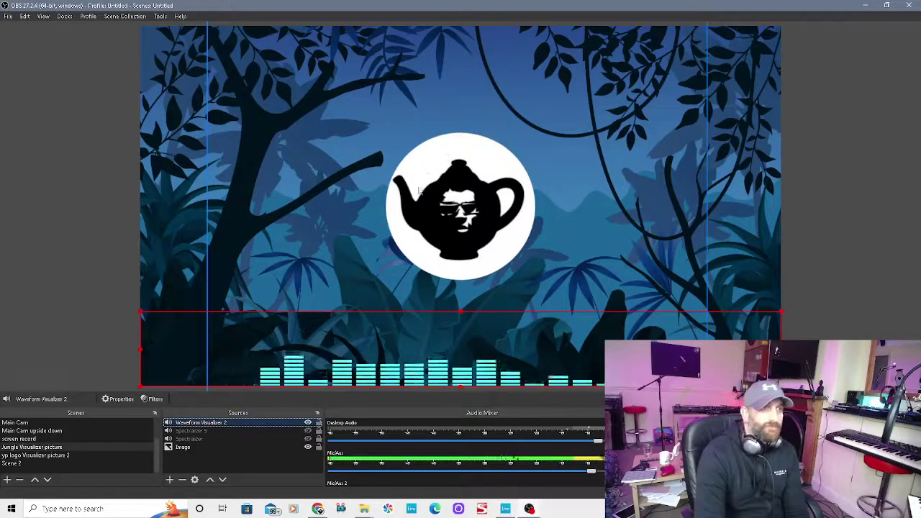
left_click(529, 509)
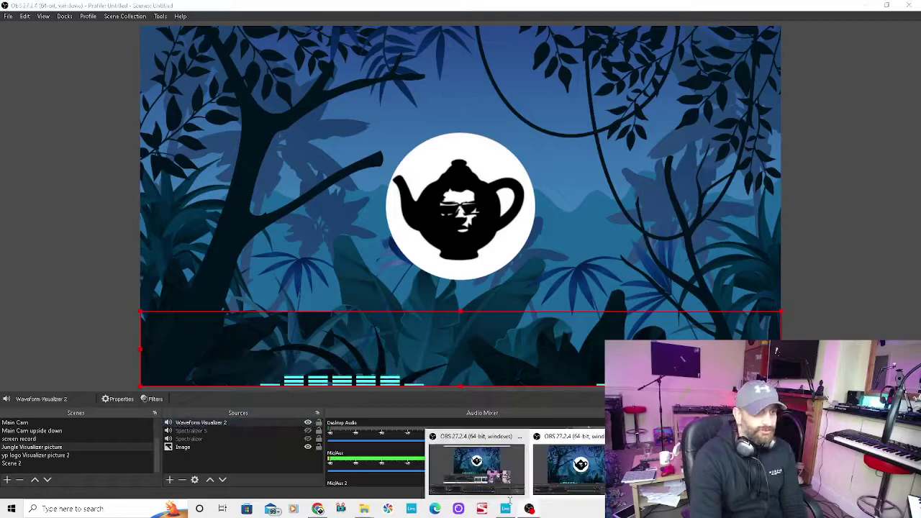